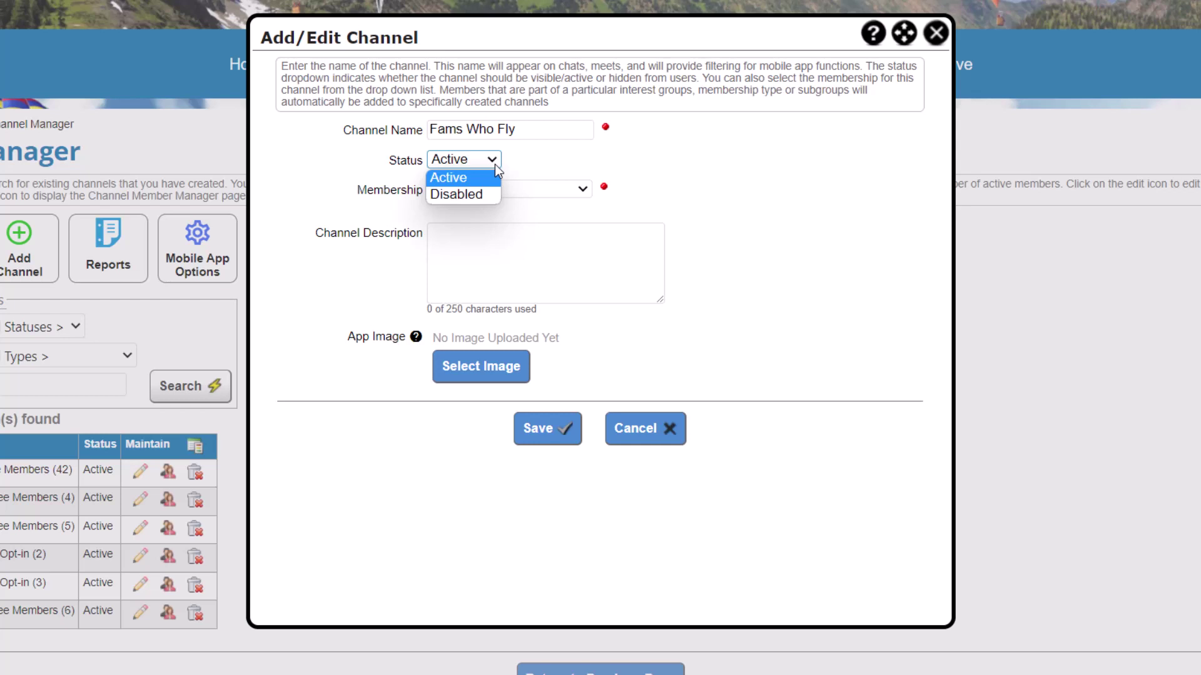
# Step: Edit the Fams Who Fly channel, keep it Active, and show the Membership choices
pyautogui.click(585, 194)
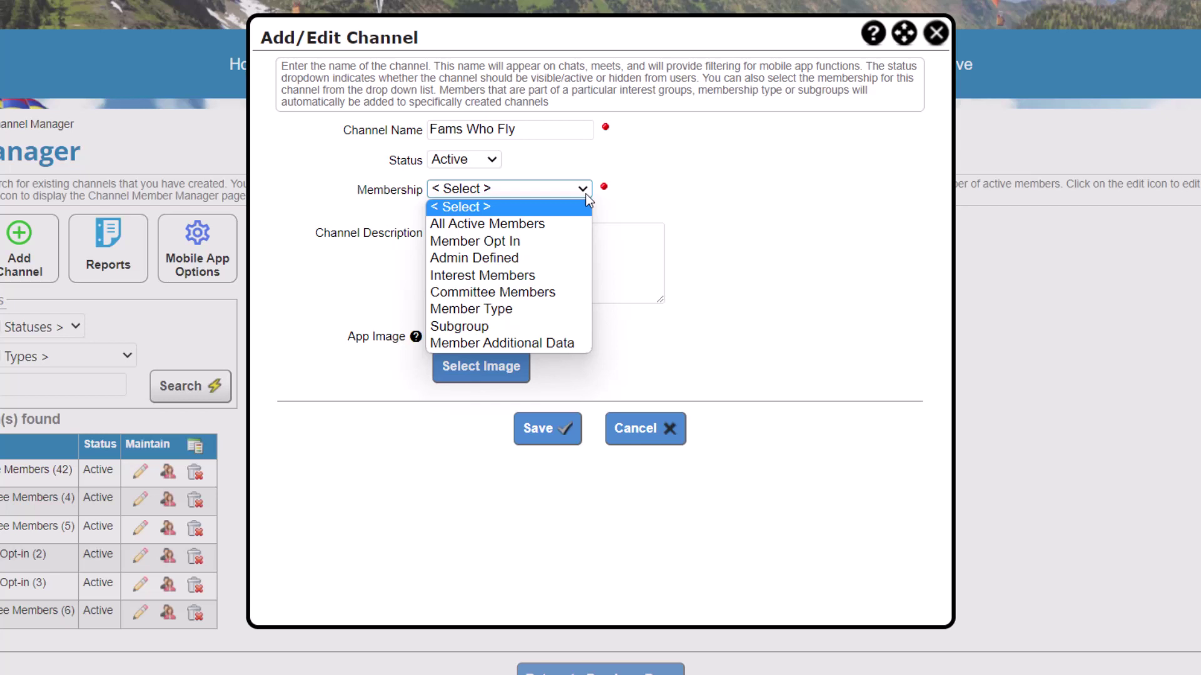
# Step: Set the Fams Who Fly channel's Membership basis to Member Type
pyautogui.click(471, 309)
pyautogui.click(594, 218)
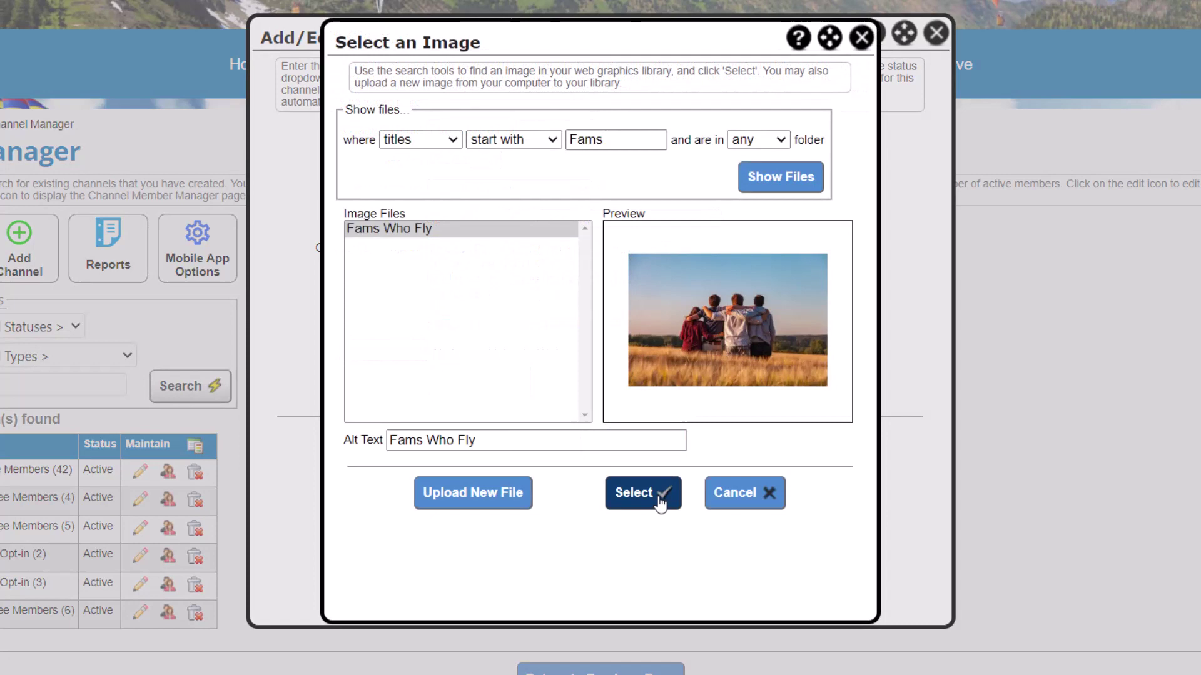
# Step: Choose the Fams Who Fly family photo as the channel's app image
pyautogui.click(638, 493)
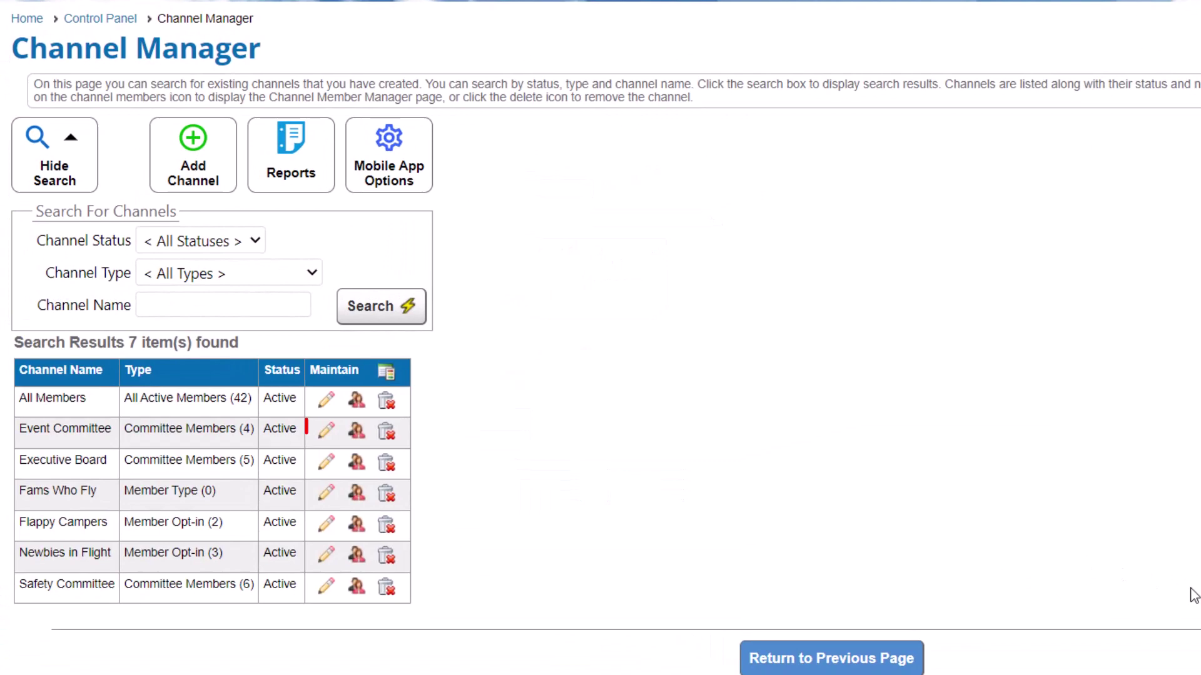
# Step: Open the Event Committee channel for editing
pyautogui.click(326, 432)
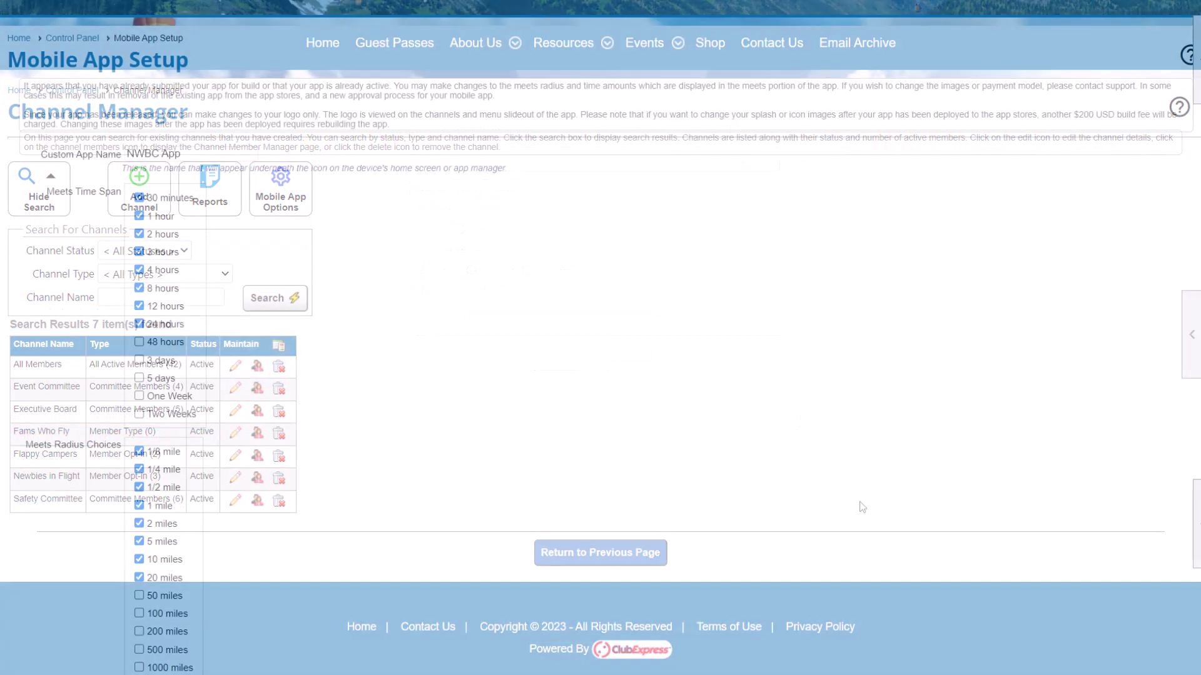
# Step: Scroll down the Mobile App Setup page to review its settings
pyautogui.scroll(-3, 601, 338)
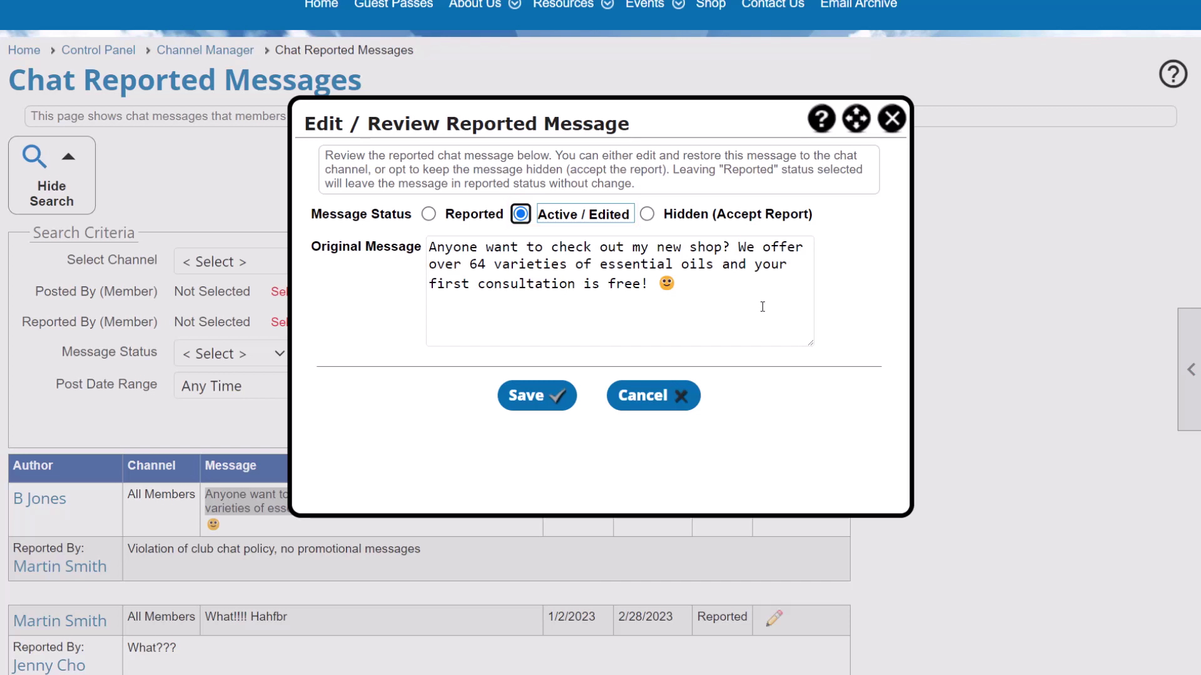
# Step: Set the essential-oils shop message's status to Hidden (Accept Report)
pyautogui.click(730, 219)
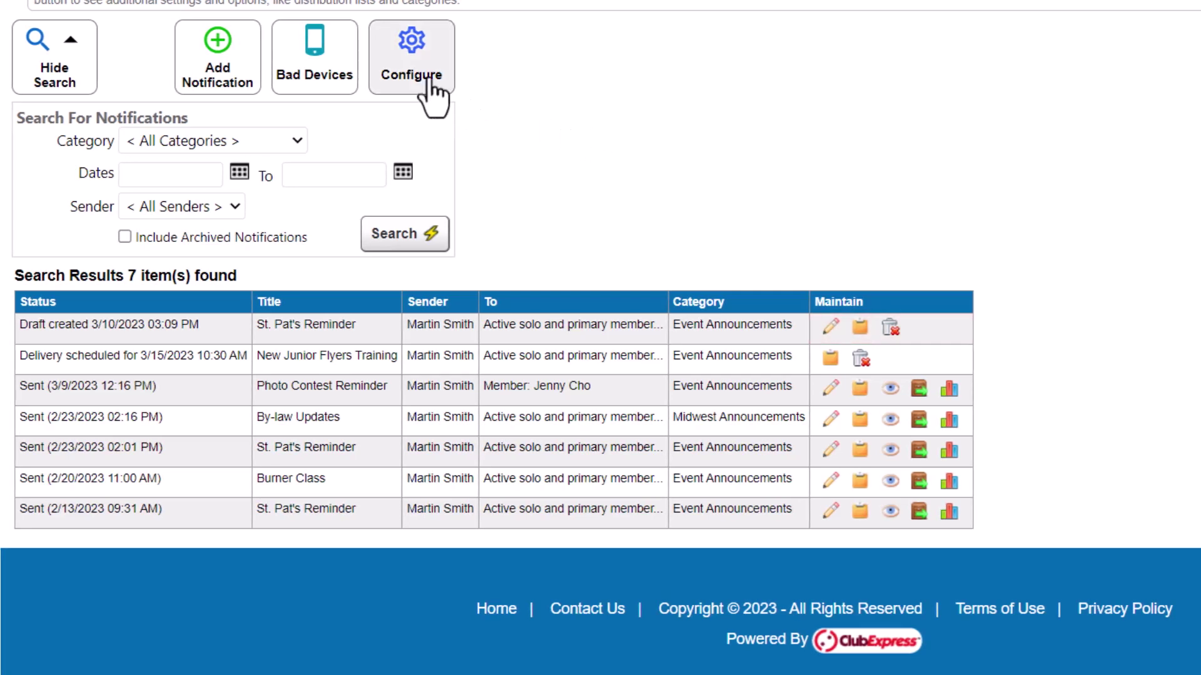
# Step: Show the Configure choices: Categories, Saved Distribution Lists and Options
pyautogui.moveTo(429, 80)
pyautogui.click(464, 113)
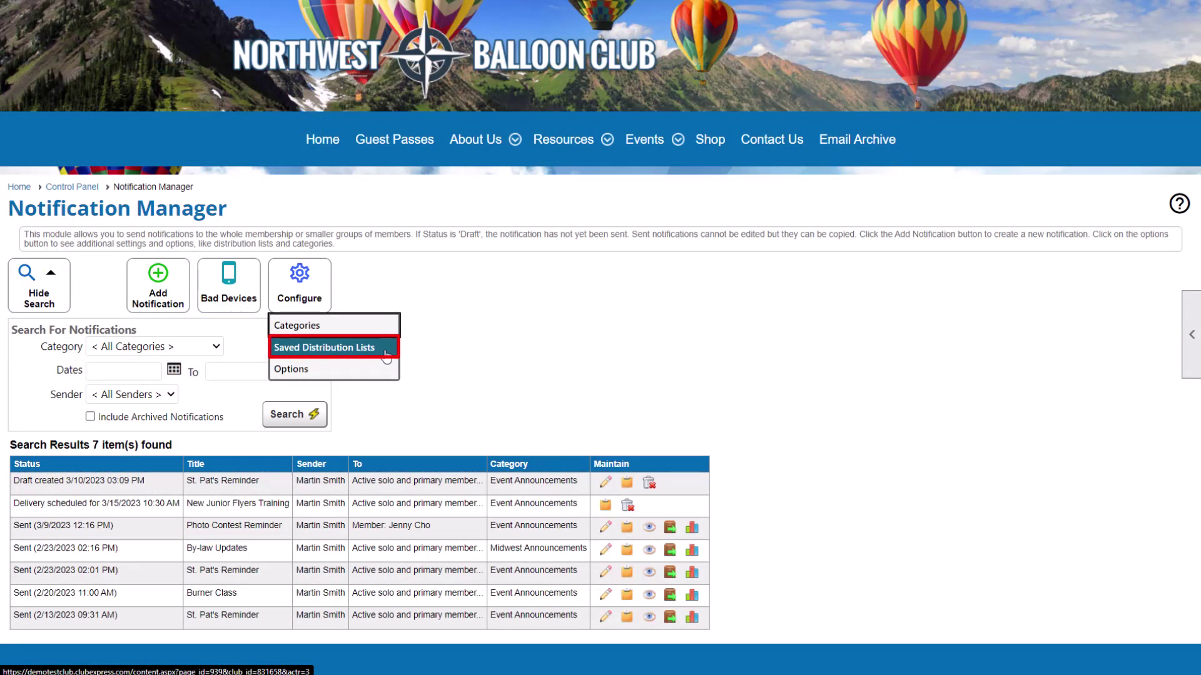
# Step: Add active members with birthdates from 03/01/2023 to 03/31/2023 to a saved distribution list
pyautogui.click(386, 350)
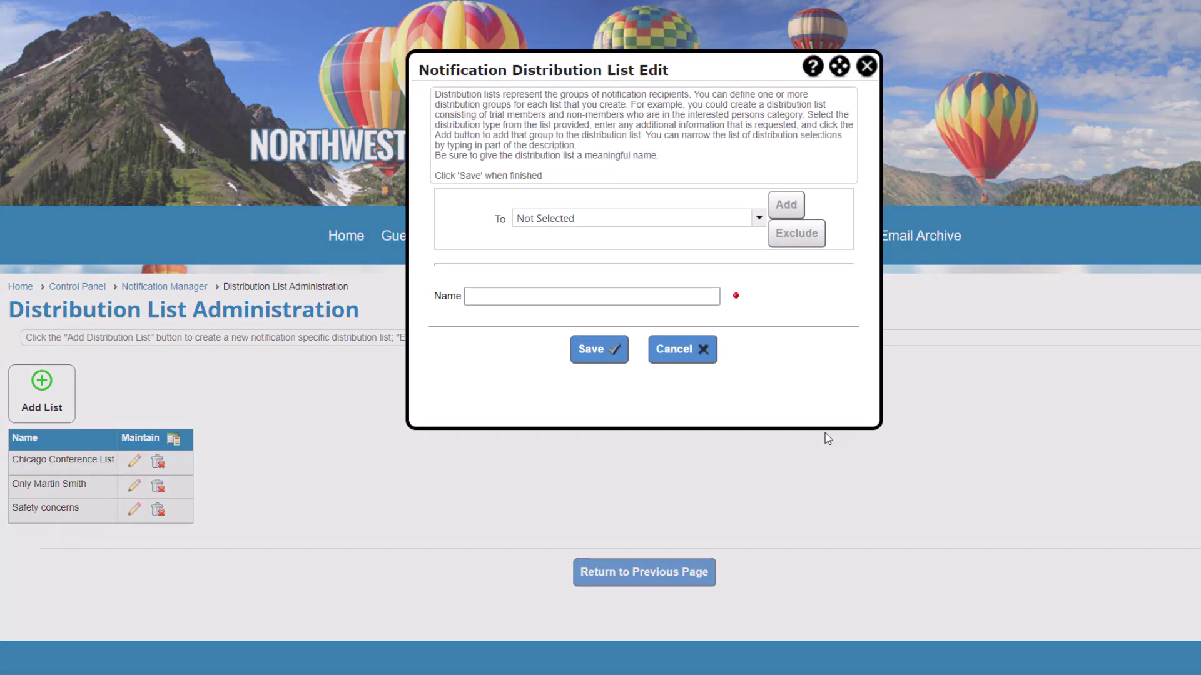
pyautogui.click(758, 219)
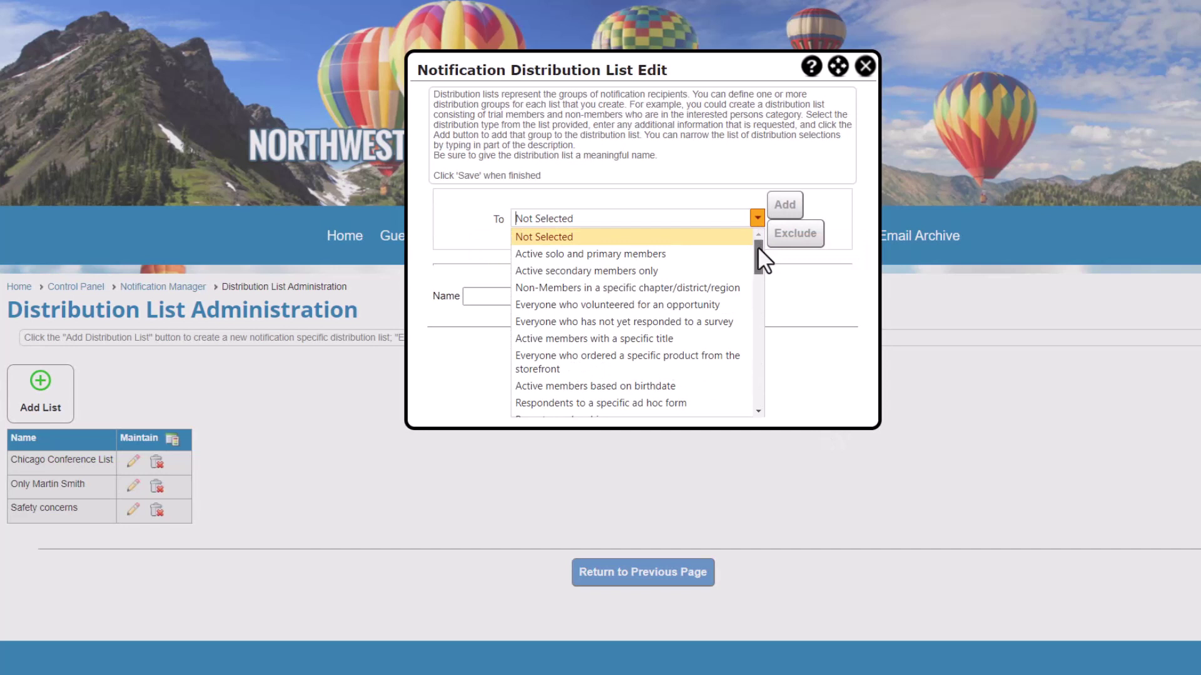
pyautogui.moveTo(757, 247); pyautogui.dragTo(755, 269)
pyautogui.click(730, 302)
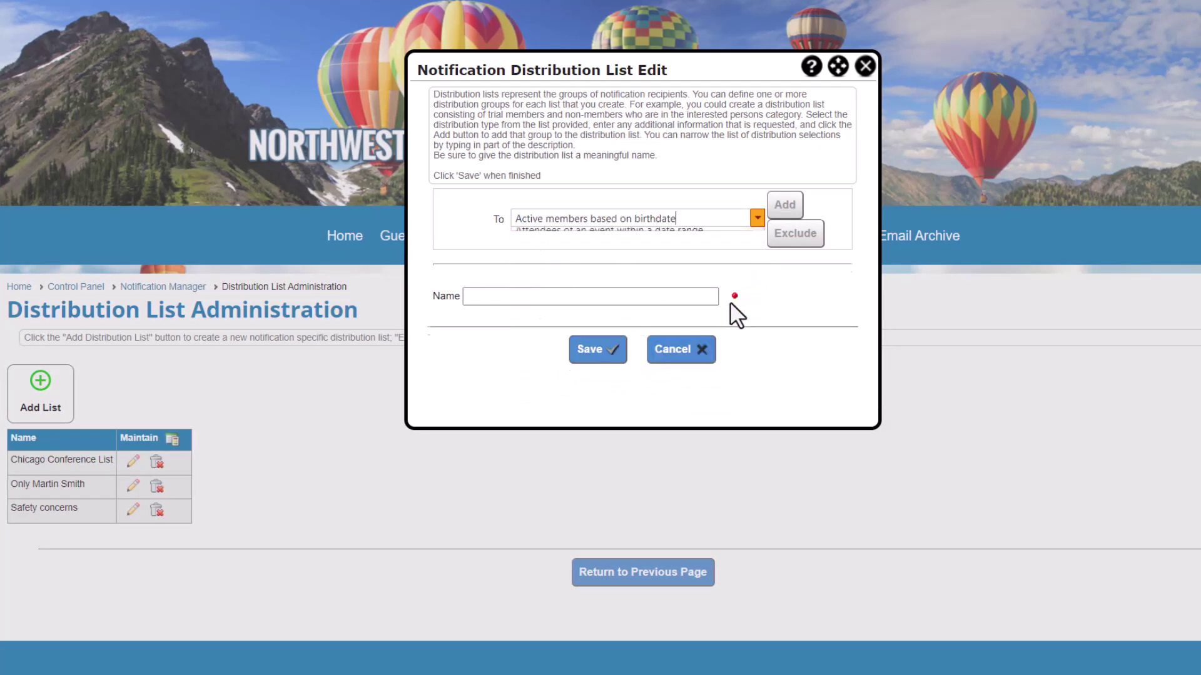
pyautogui.click(628, 322)
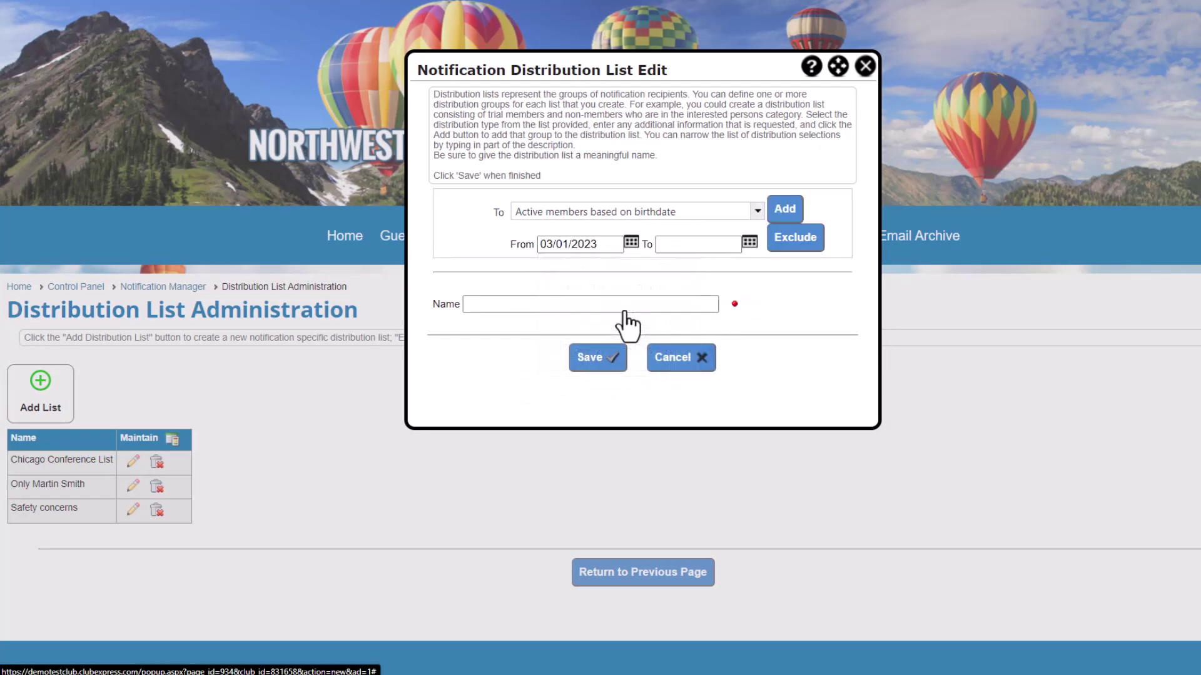
pyautogui.click(750, 242)
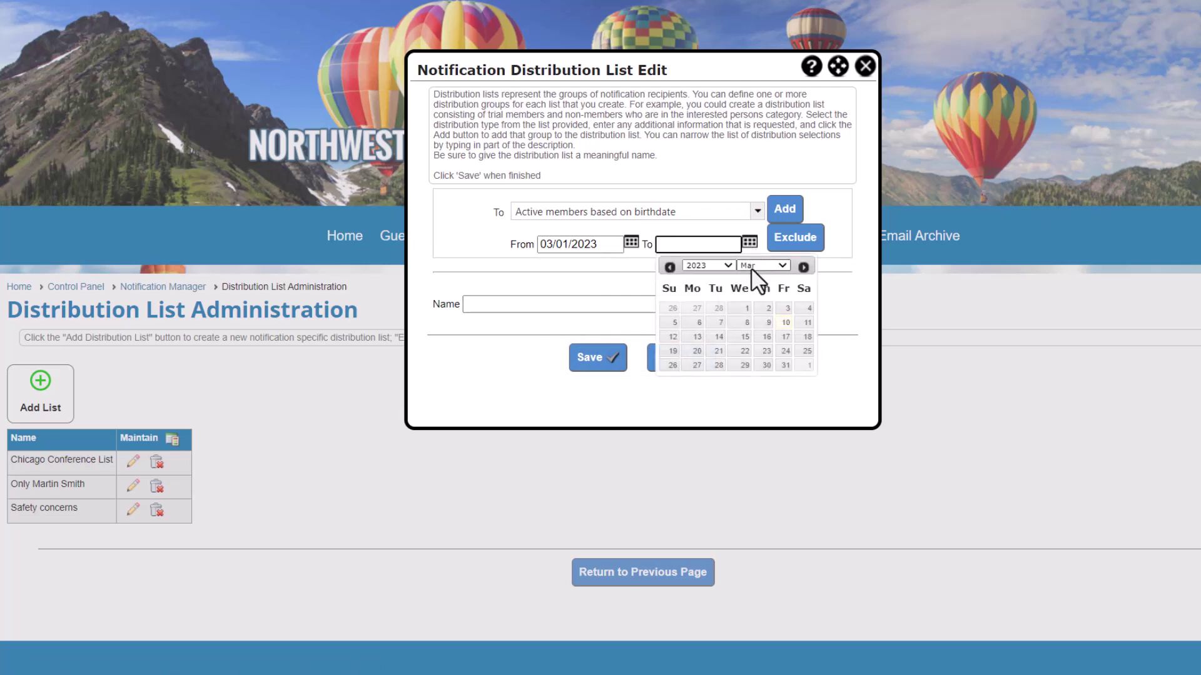
pyautogui.click(783, 365)
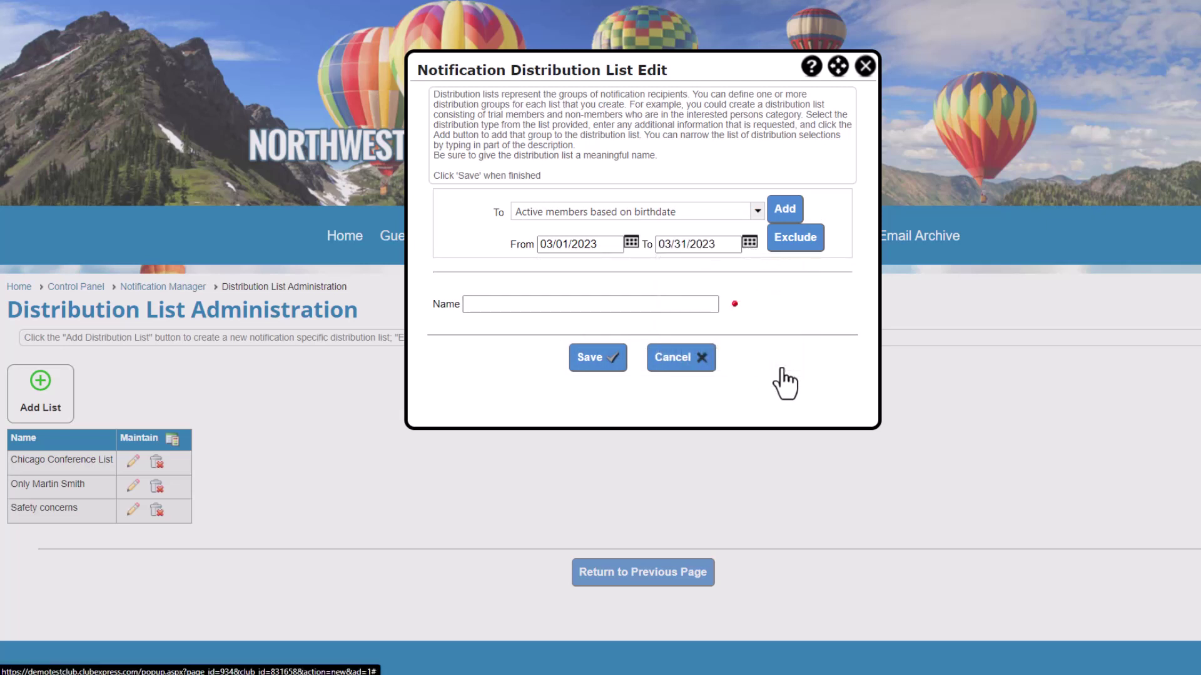
pyautogui.click(782, 213)
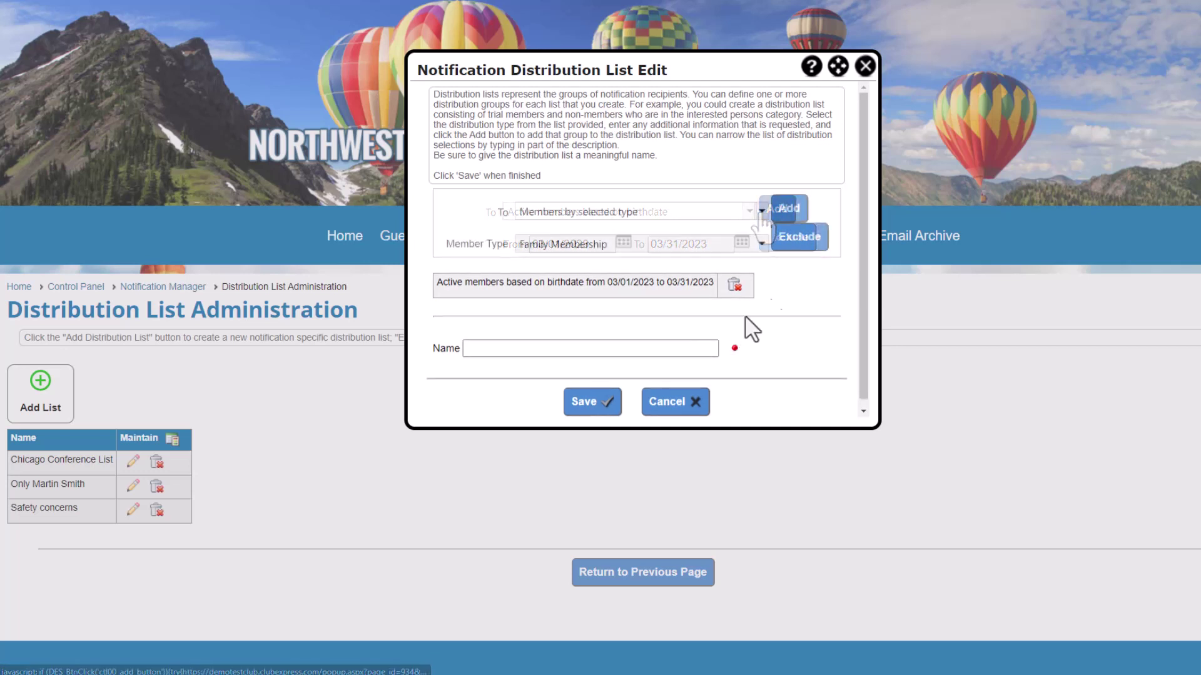
# Step: Exclude Trial Membership members and name the list 'March Birthdays'
pyautogui.click(762, 243)
pyautogui.scroll(-2, 758, 290)
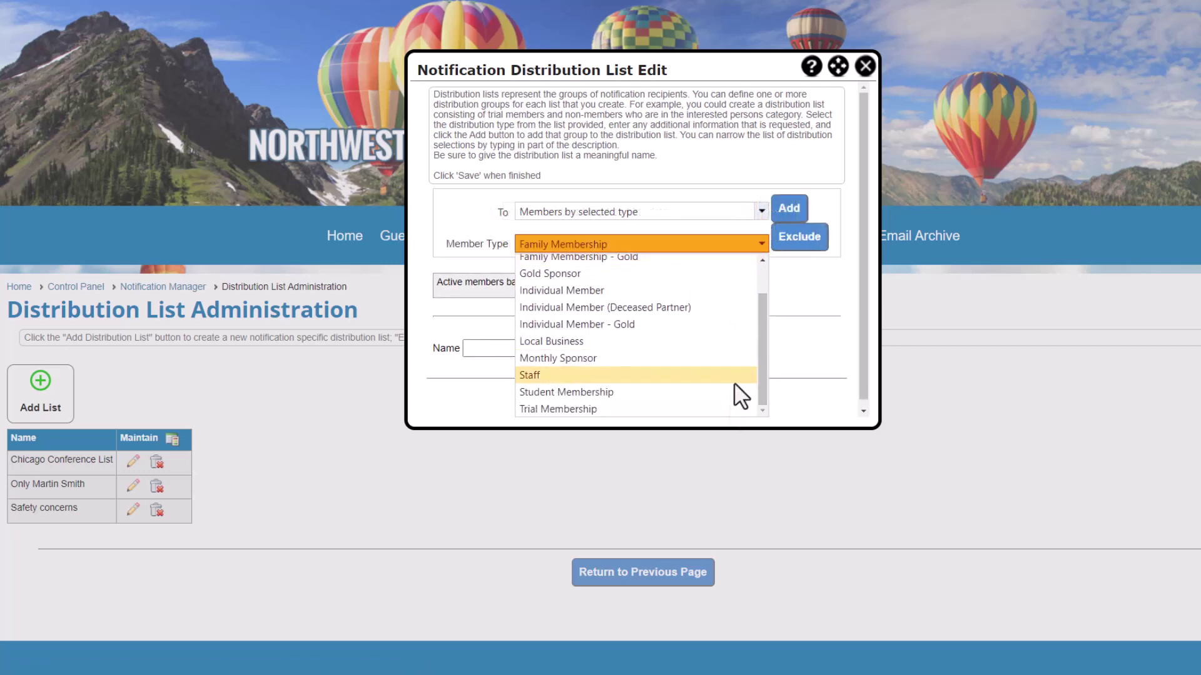
pyautogui.click(729, 410)
pyautogui.click(807, 238)
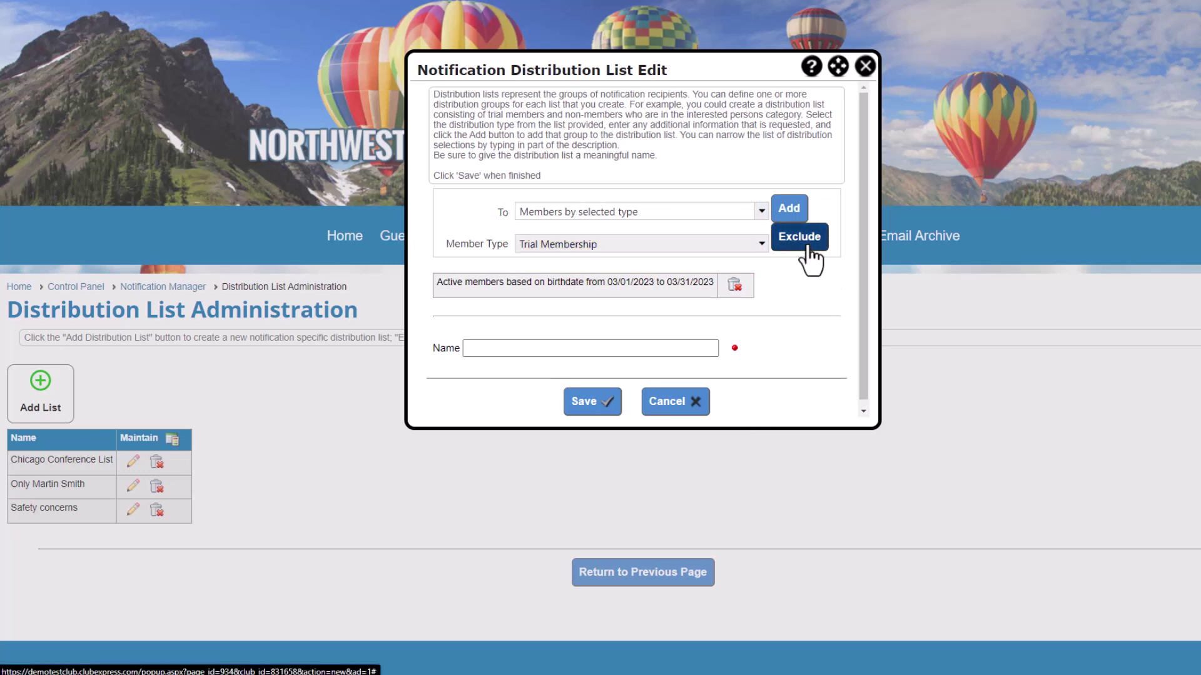
pyautogui.write('March Birthdays')
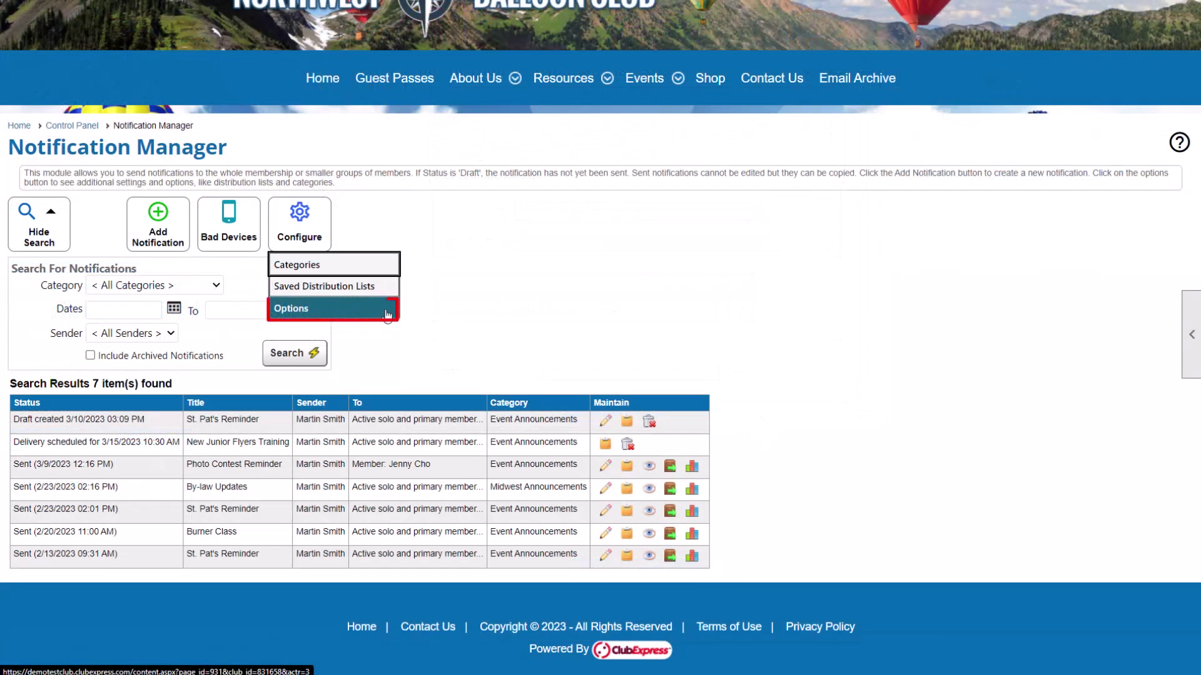
# Step: Open the in-app notification Options from the Configure menu
pyautogui.click(387, 312)
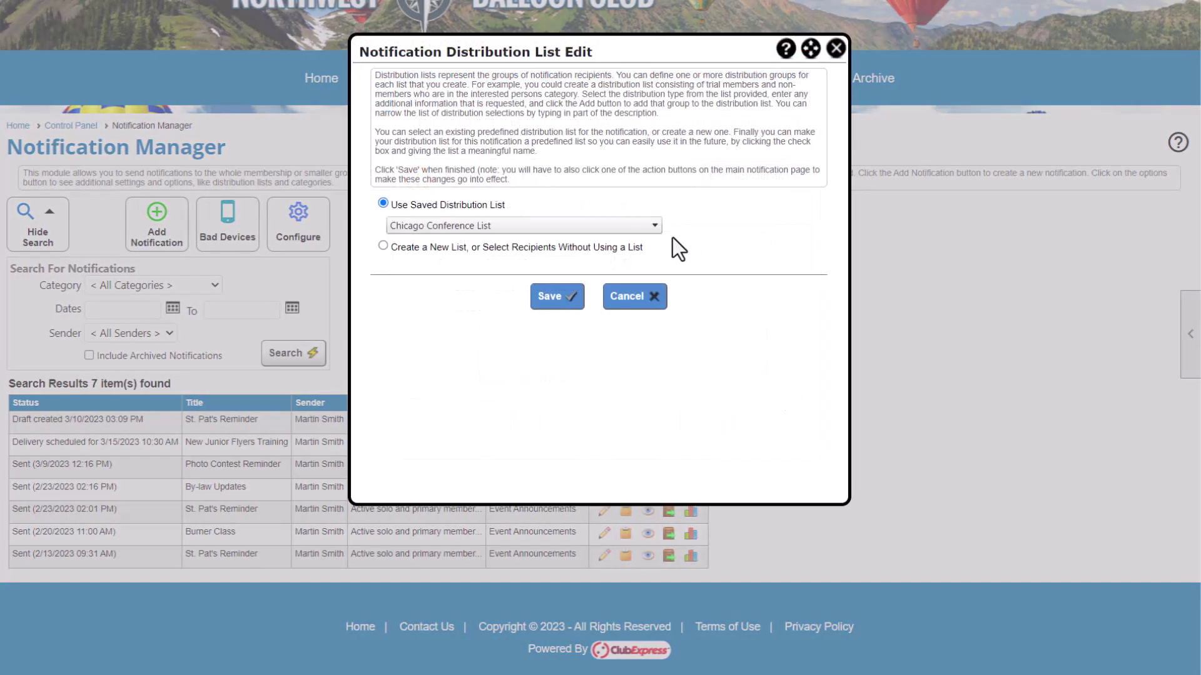
# Step: Choose a saved distribution list as the new notification's recipients, giving 106 to send
pyautogui.click(653, 227)
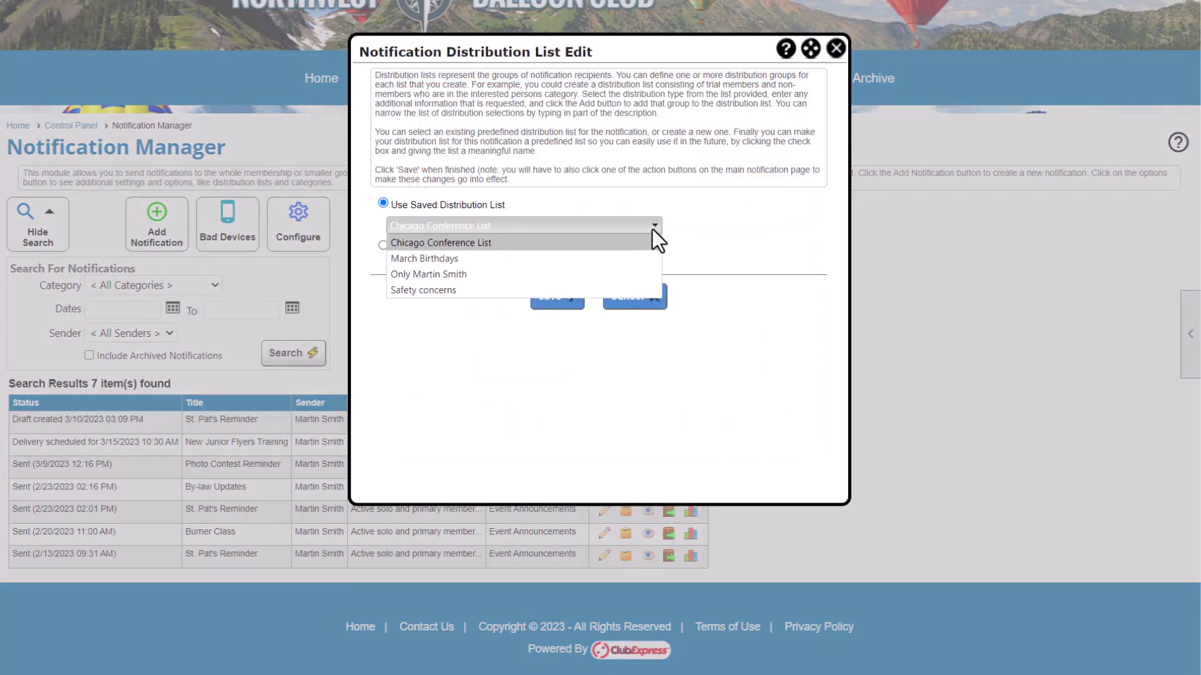
pyautogui.click(534, 243)
pyautogui.click(534, 243)
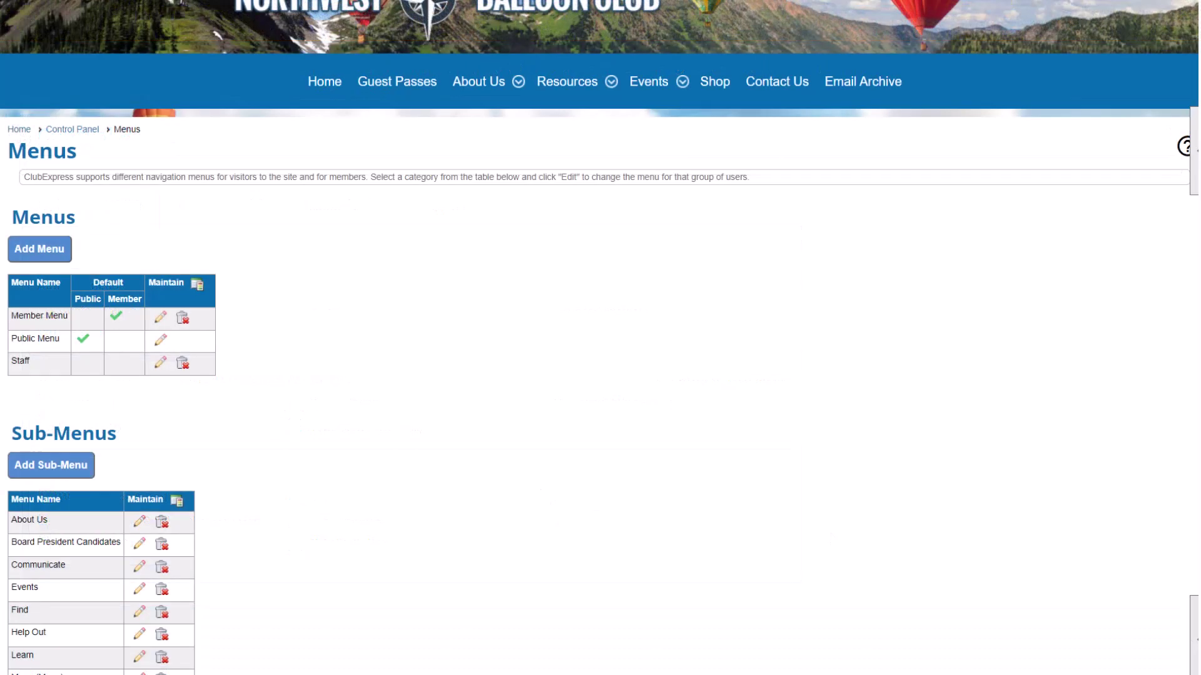
# Step: Scroll to the Mobile App Menu and open its builder to review the six app links
pyautogui.scroll(-15, 600, 338)
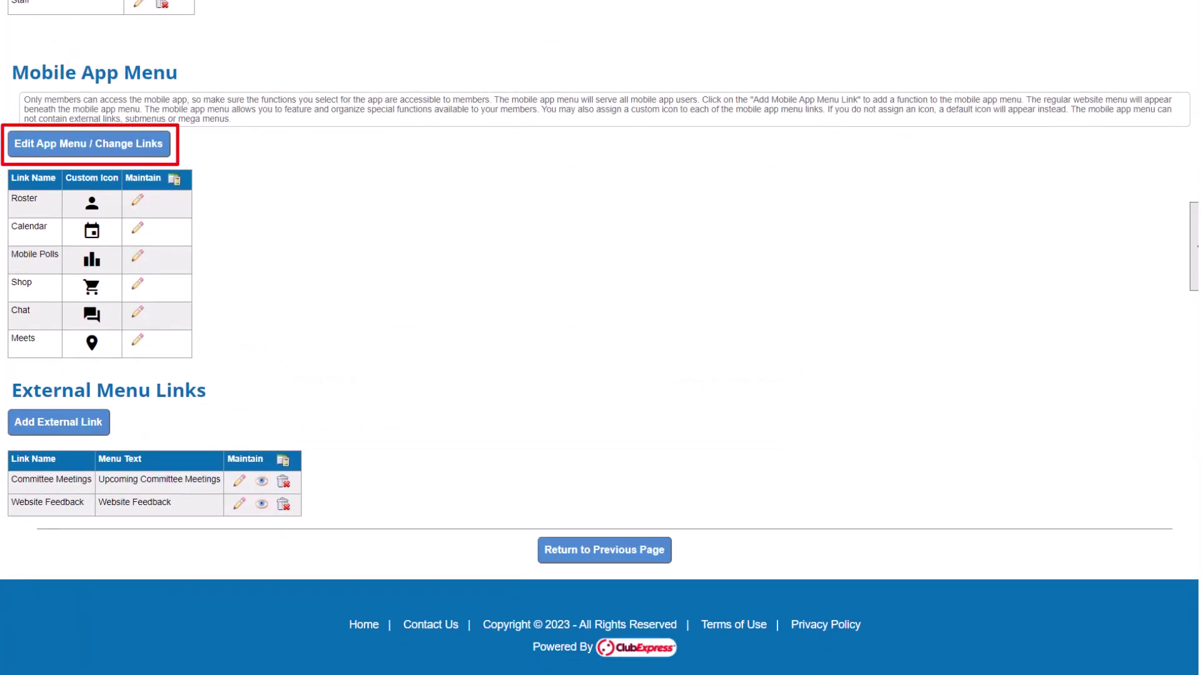
pyautogui.click(88, 143)
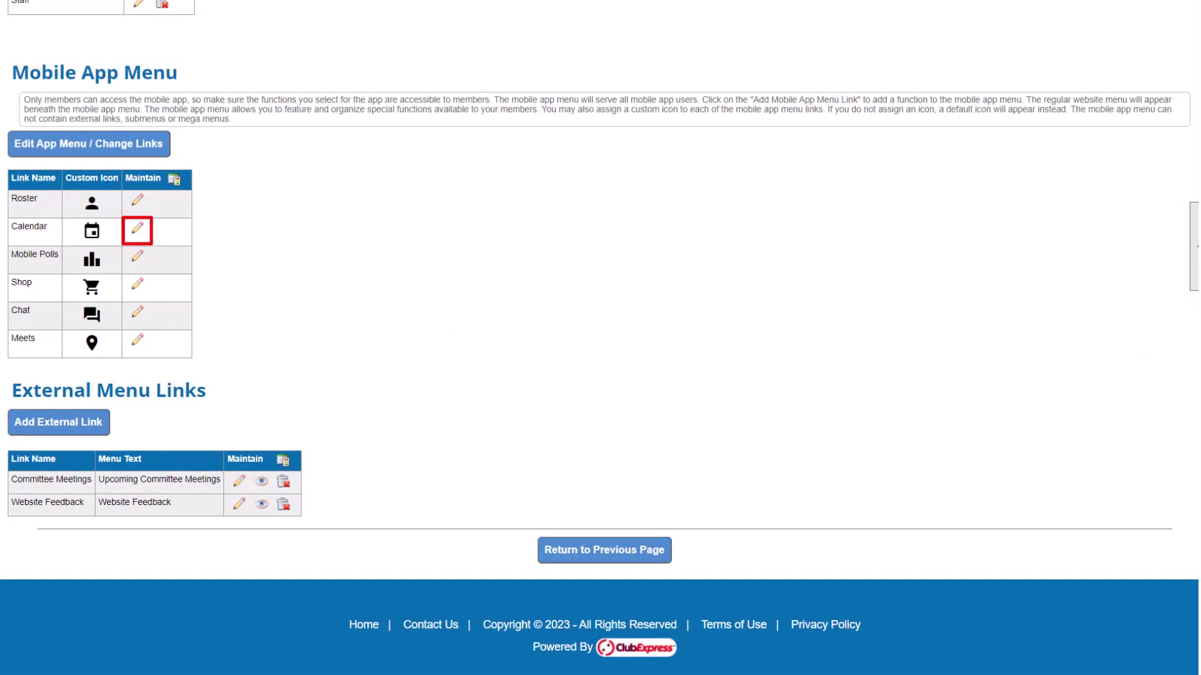
# Step: View the custom icon choices for the Shop link
pyautogui.click(137, 285)
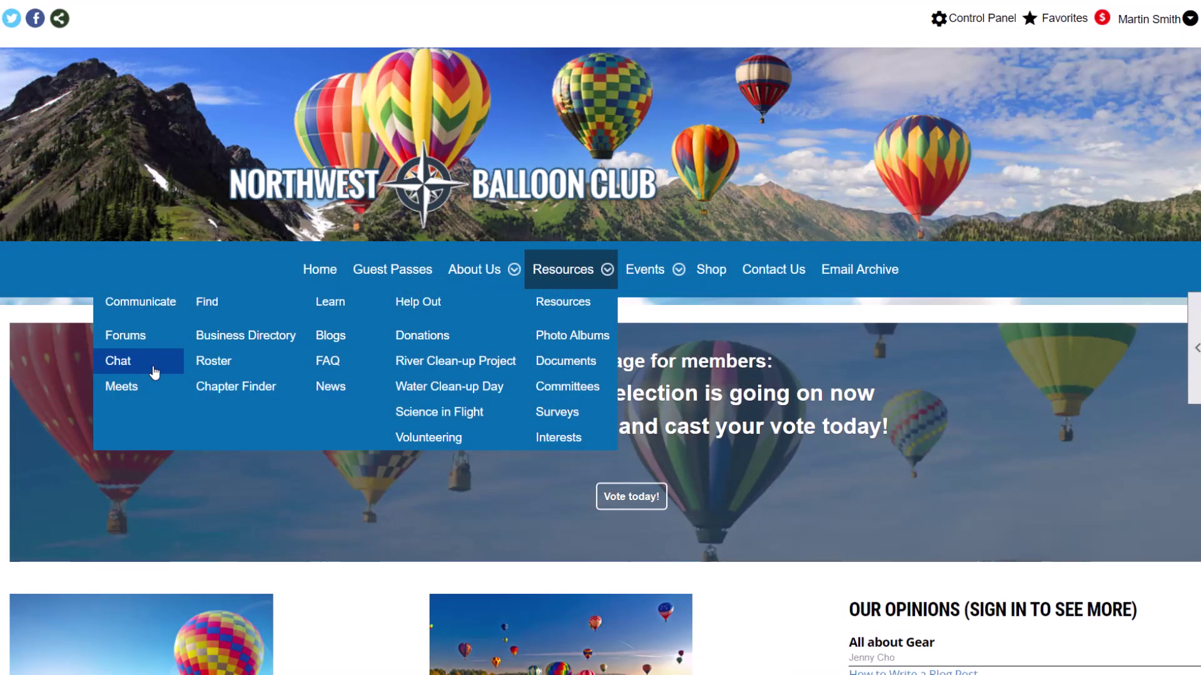
# Step: Open the Chat page from Resources > Communicate
pyautogui.click(154, 373)
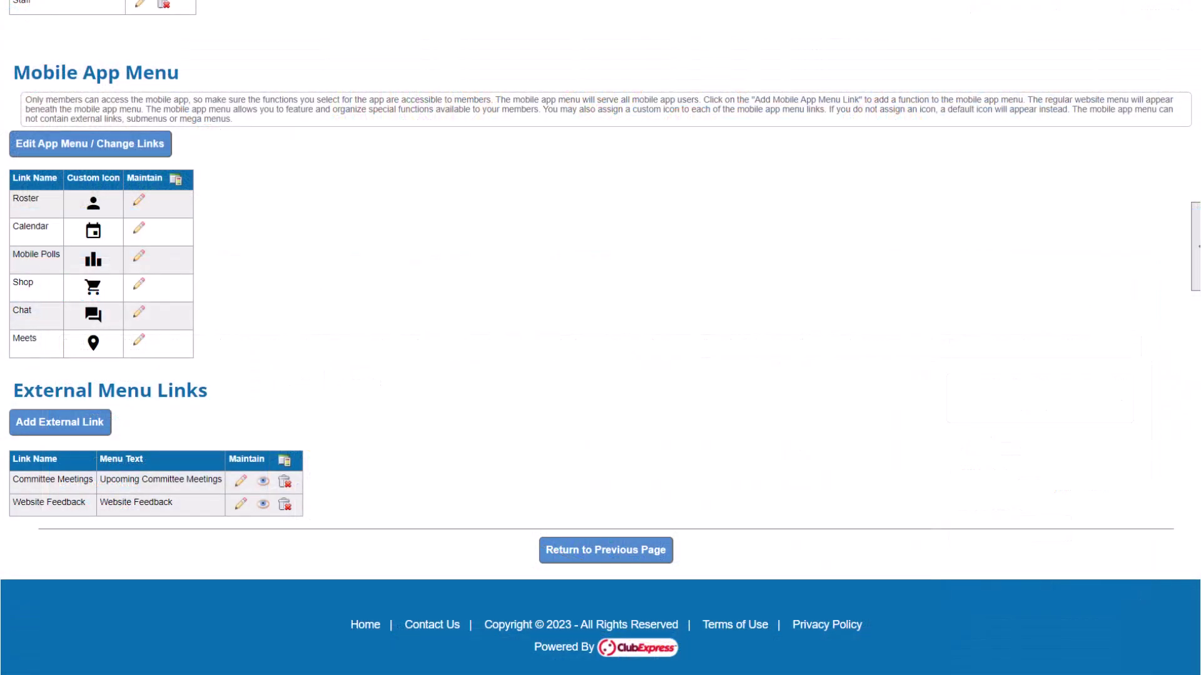
# Step: Scroll up the Menus page to the Sub-Menus list
pyautogui.scroll(10, 600, 338)
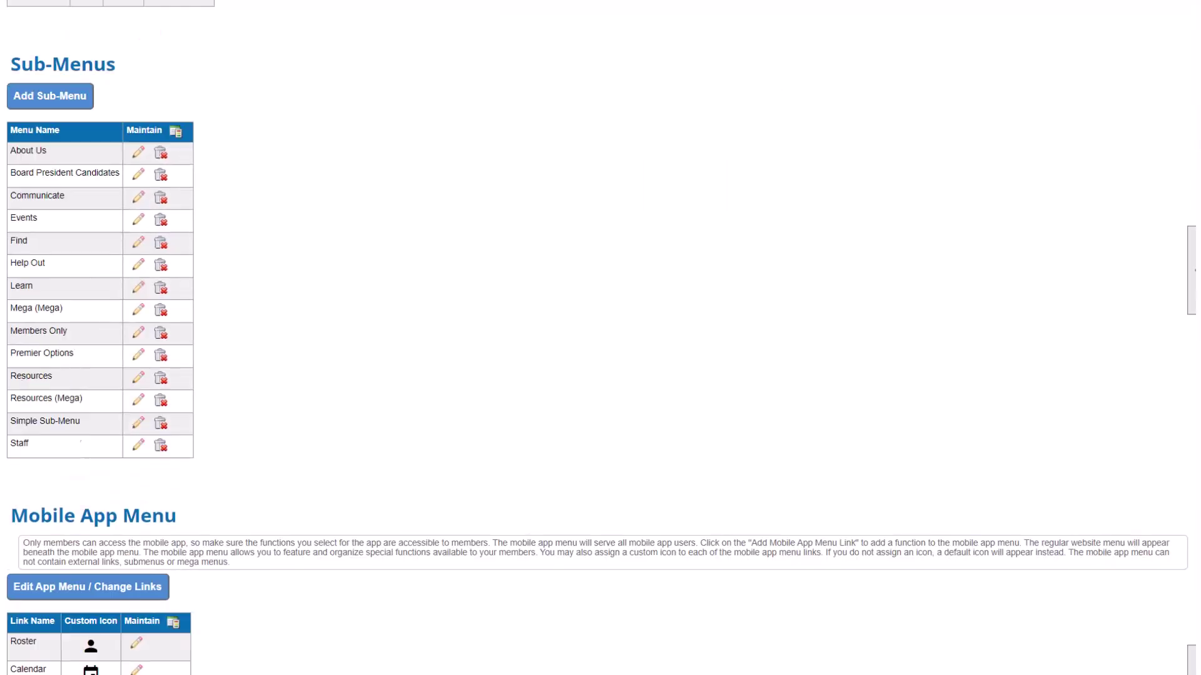